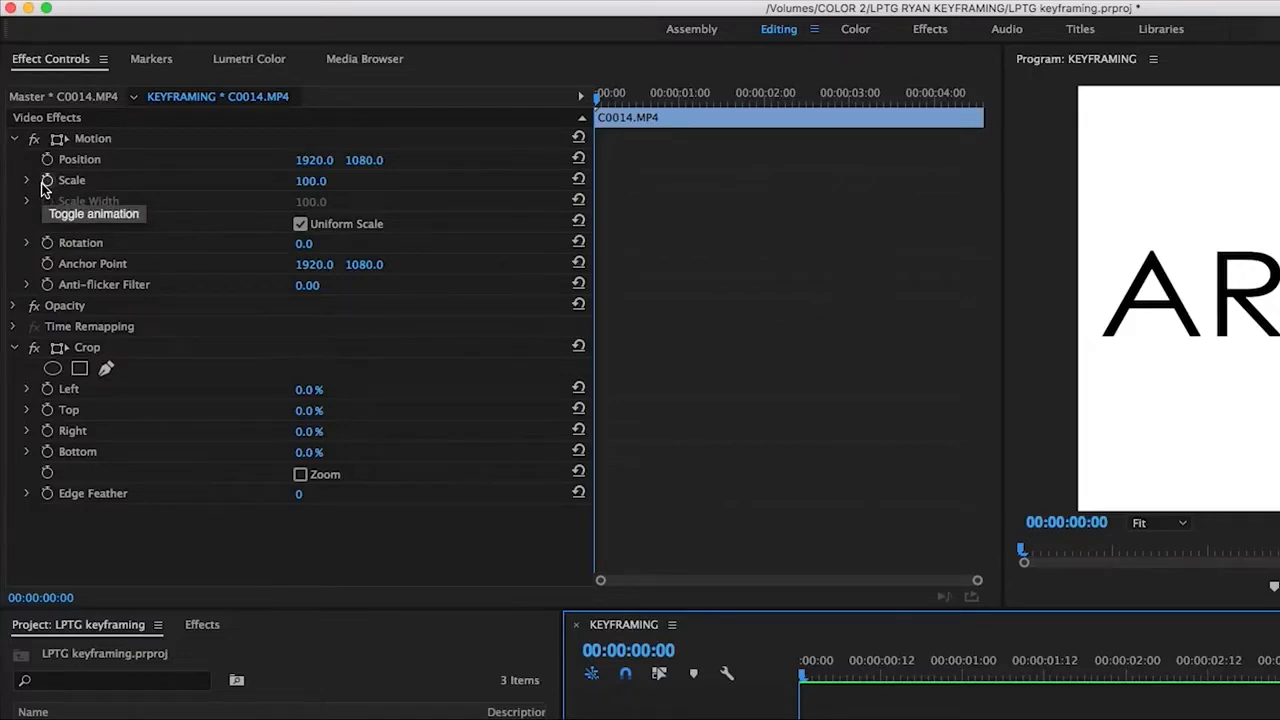
Turn on Scale animation for C0014.MP4 with a keyframe of 100 at the clip's start.
left_click(46, 181)
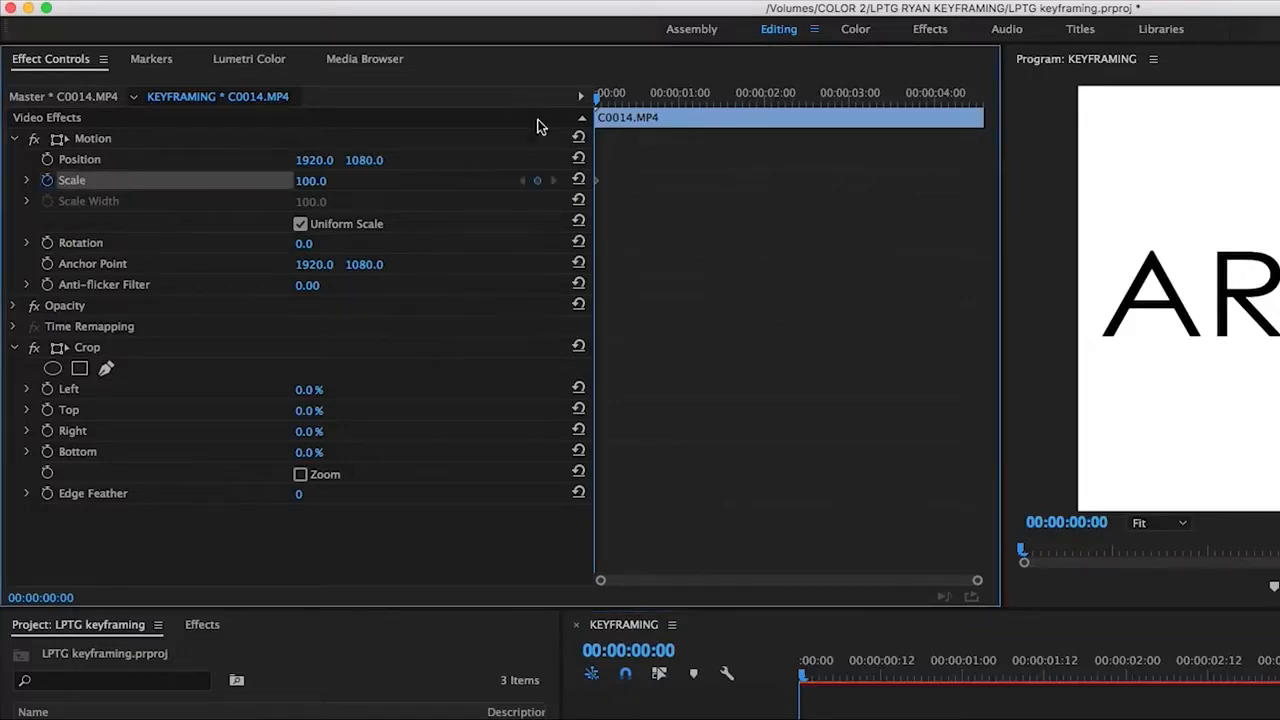
left_click_drag(597, 182, 634, 182)
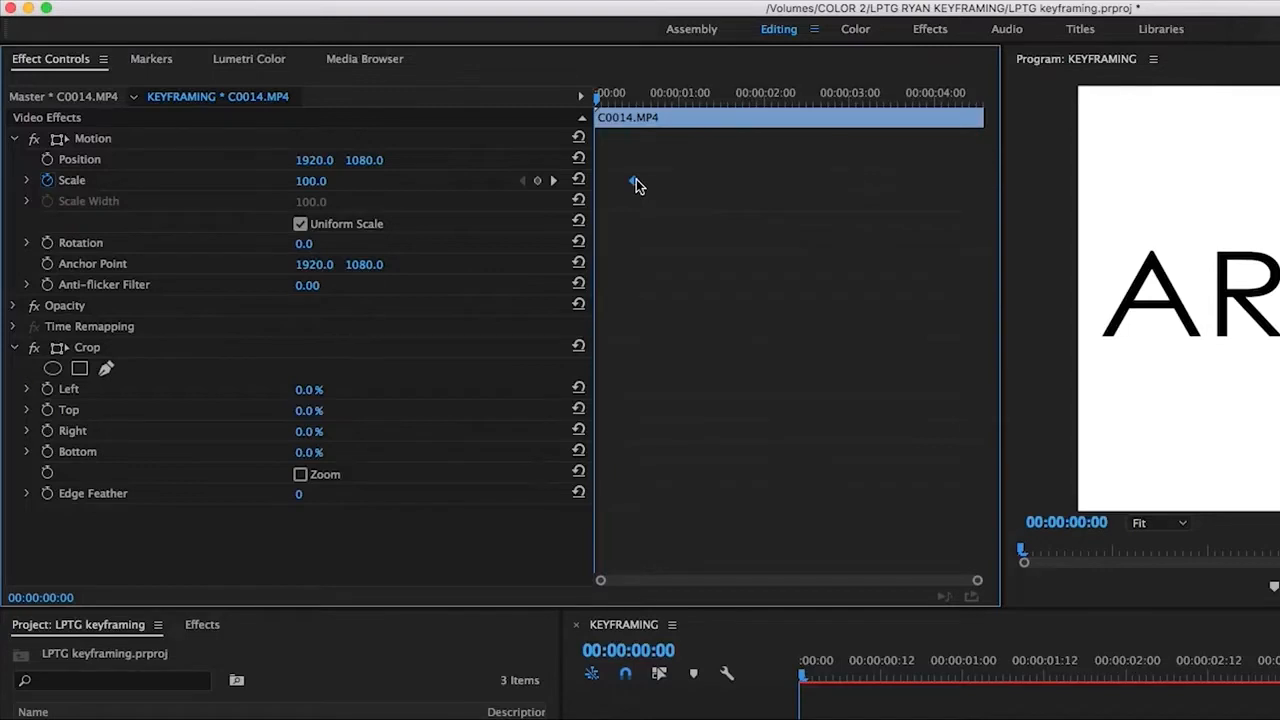
left_click_drag(636, 186, 597, 182)
Add a second Scale keyframe of 125 at 15 frames into the clip.
left_click_drag(598, 96, 658, 96)
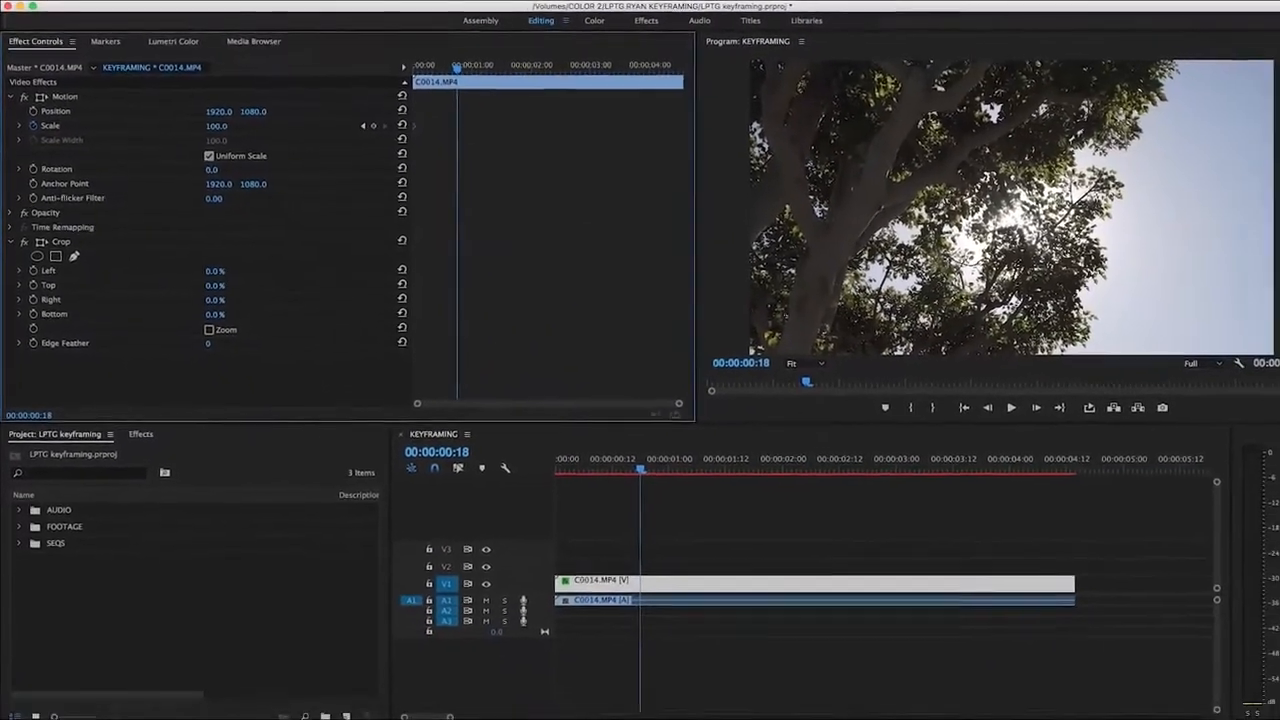
left_click_drag(270, 157, 248, 157)
left_click_drag(190, 122, 221, 122)
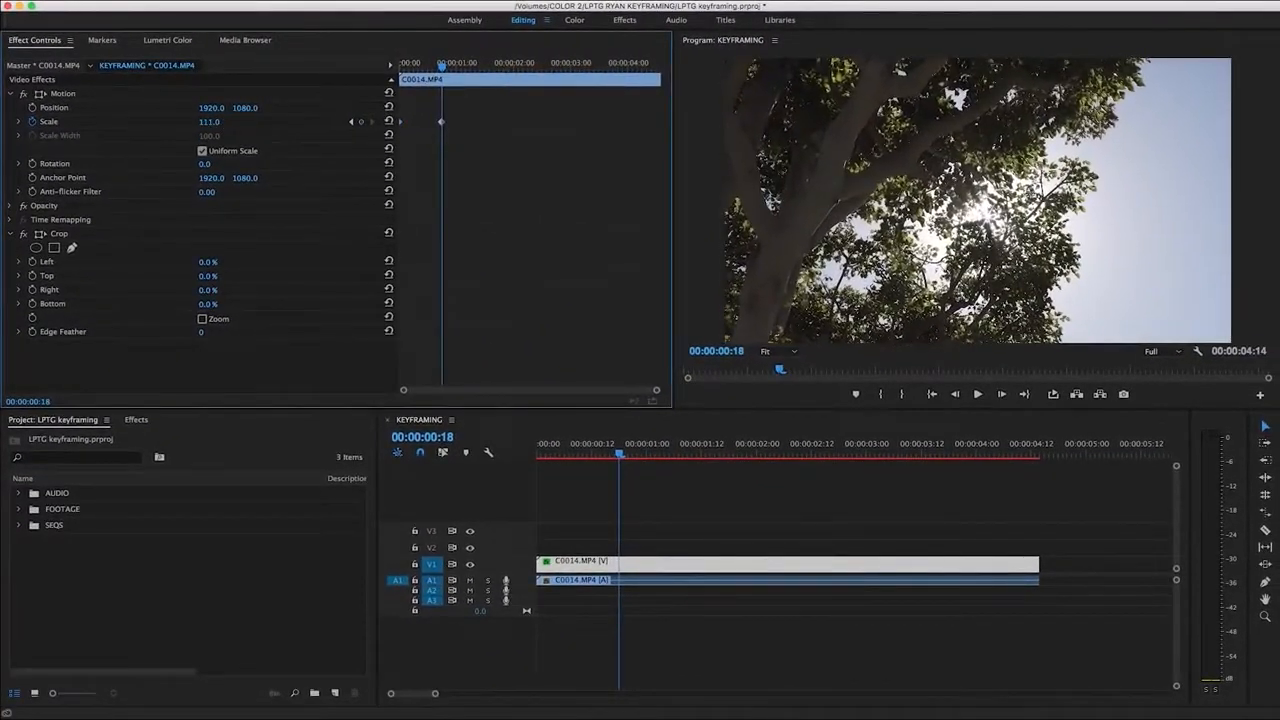
left_click(212, 122)
type("125")
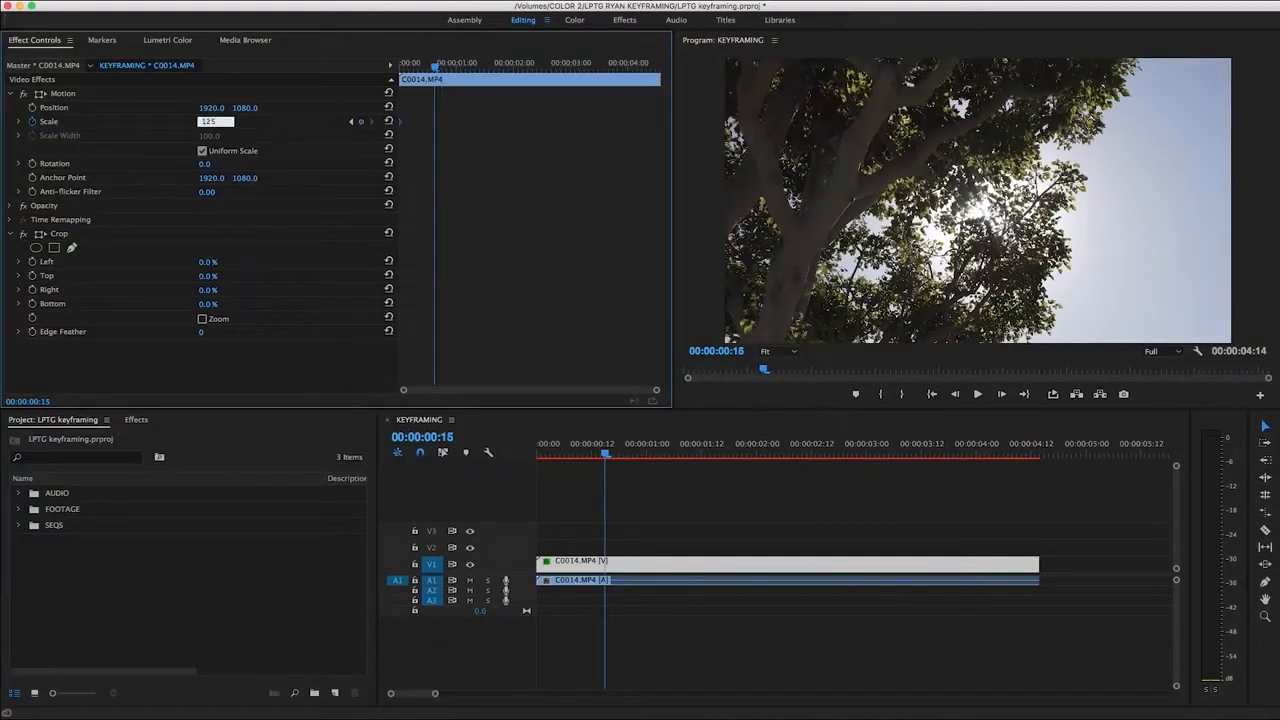
key("Return")
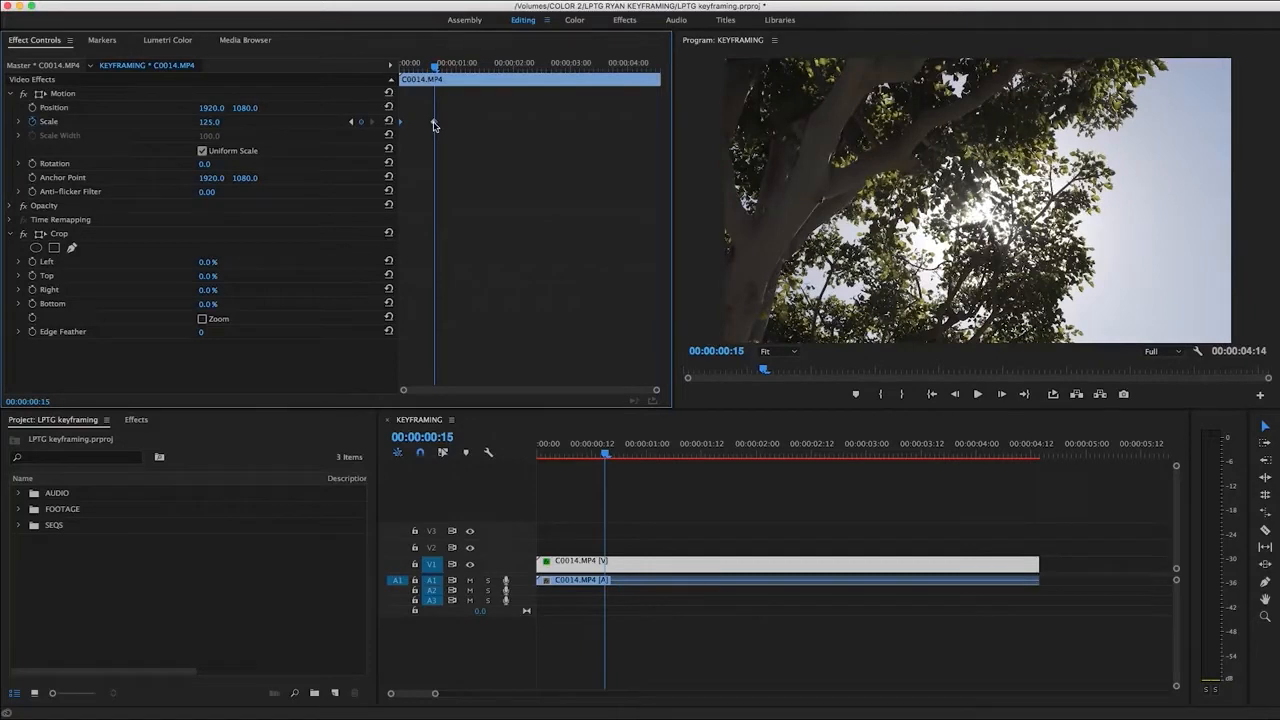
Move the 125 Scale keyframe to the clip's end and play the slow zoom from the start.
left_click_drag(434, 123, 680, 131)
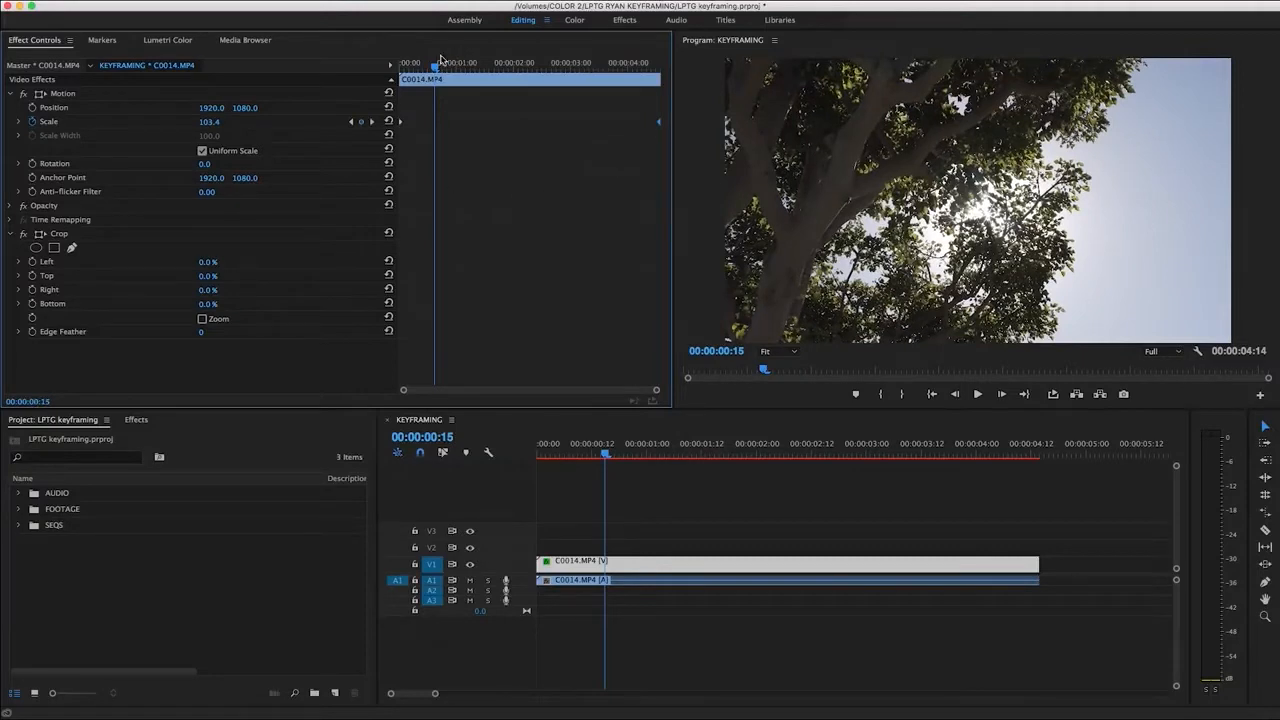
left_click_drag(434, 68, 396, 70)
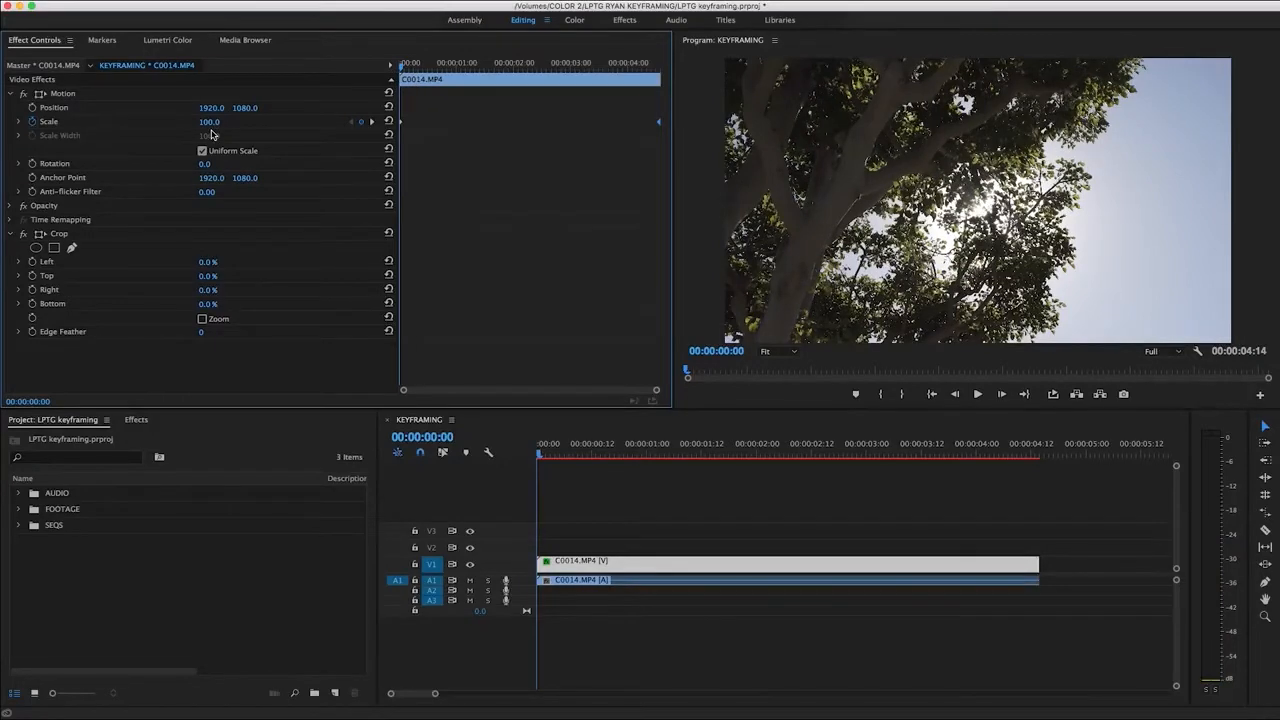
key("space")
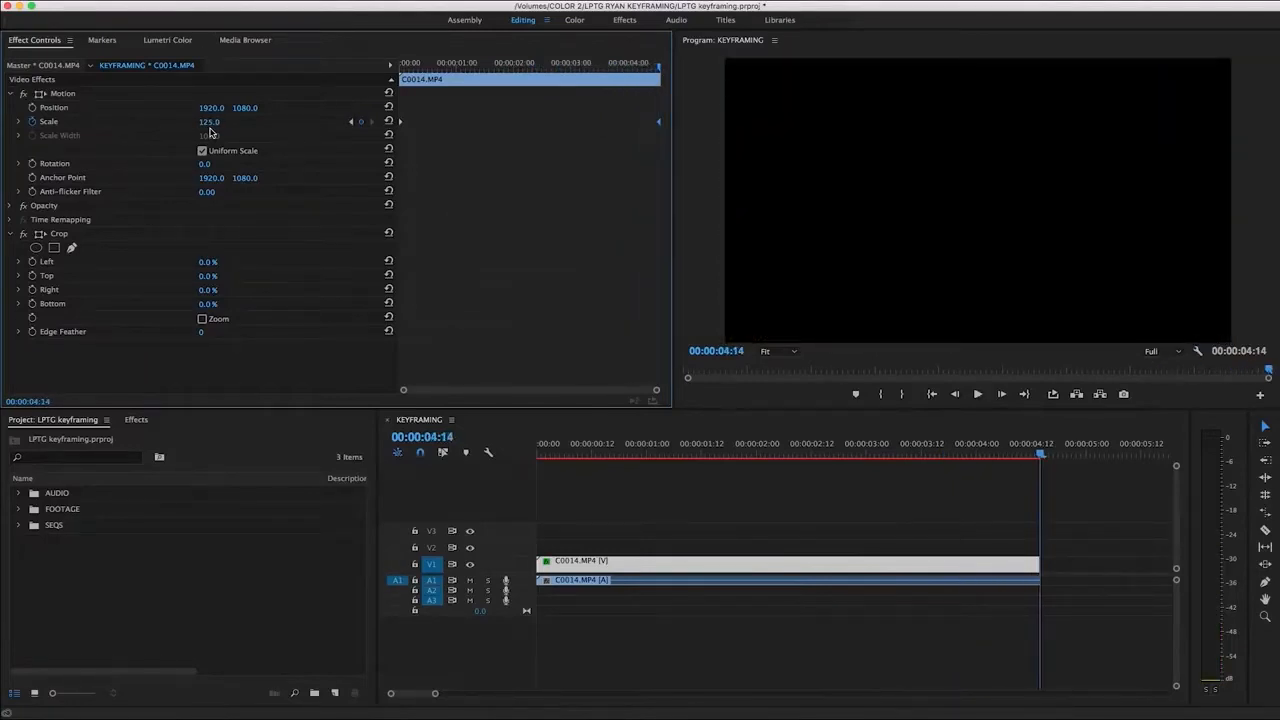
Move the 125 Scale keyframe to about one second and play the faster zoom.
left_click_drag(659, 122, 454, 144)
key("space")
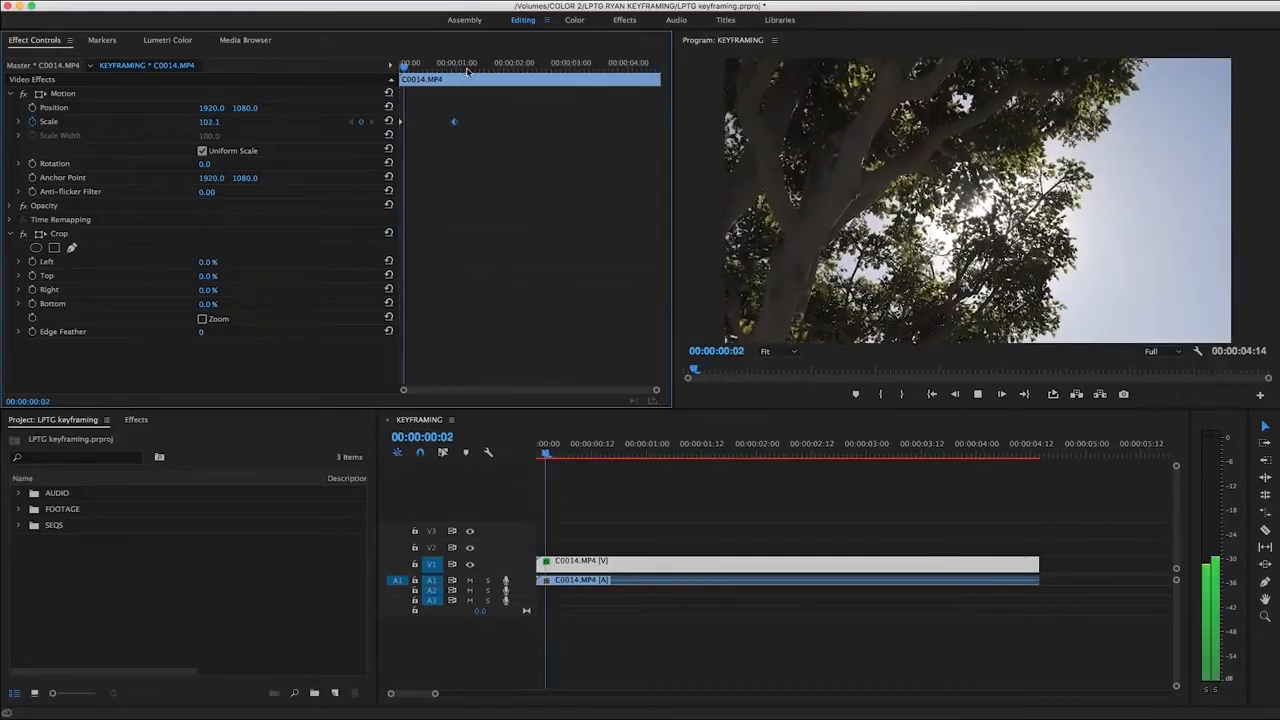
key("space")
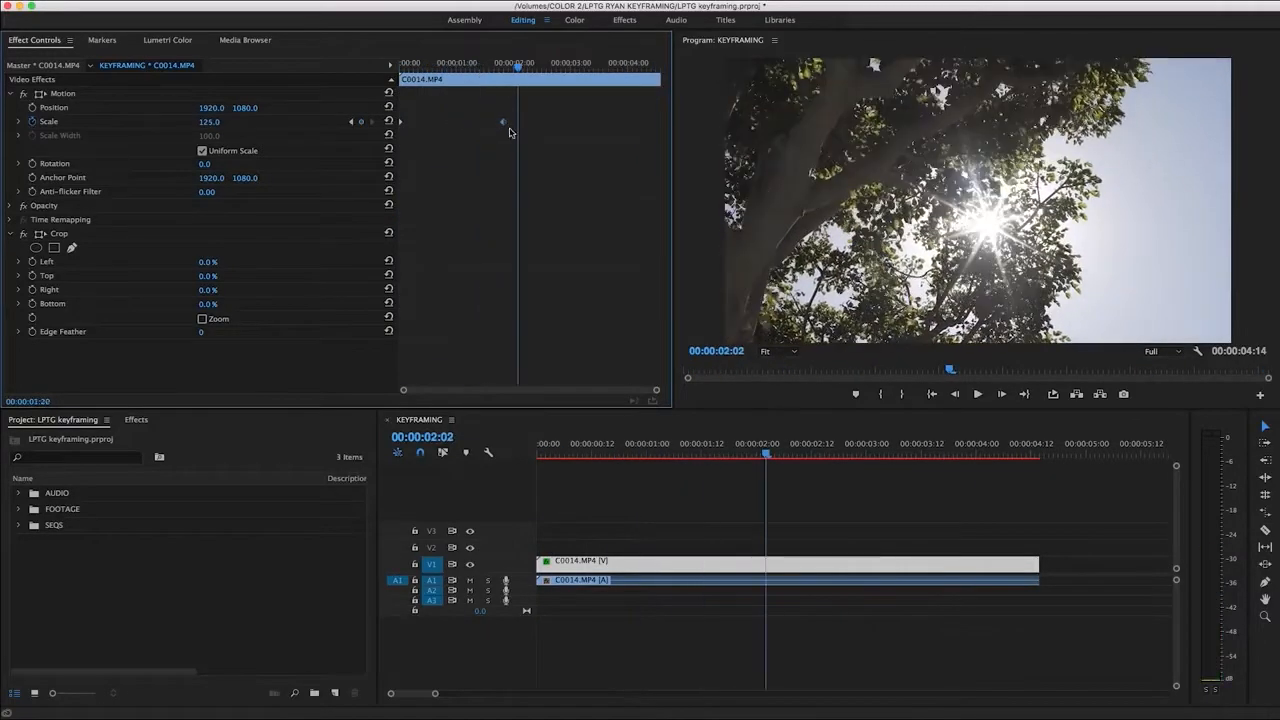
Move the 125 Scale keyframe to just before the four-second mark and play the zoom from the start.
left_click_drag(509, 128, 629, 128)
key("Home")
key("space")
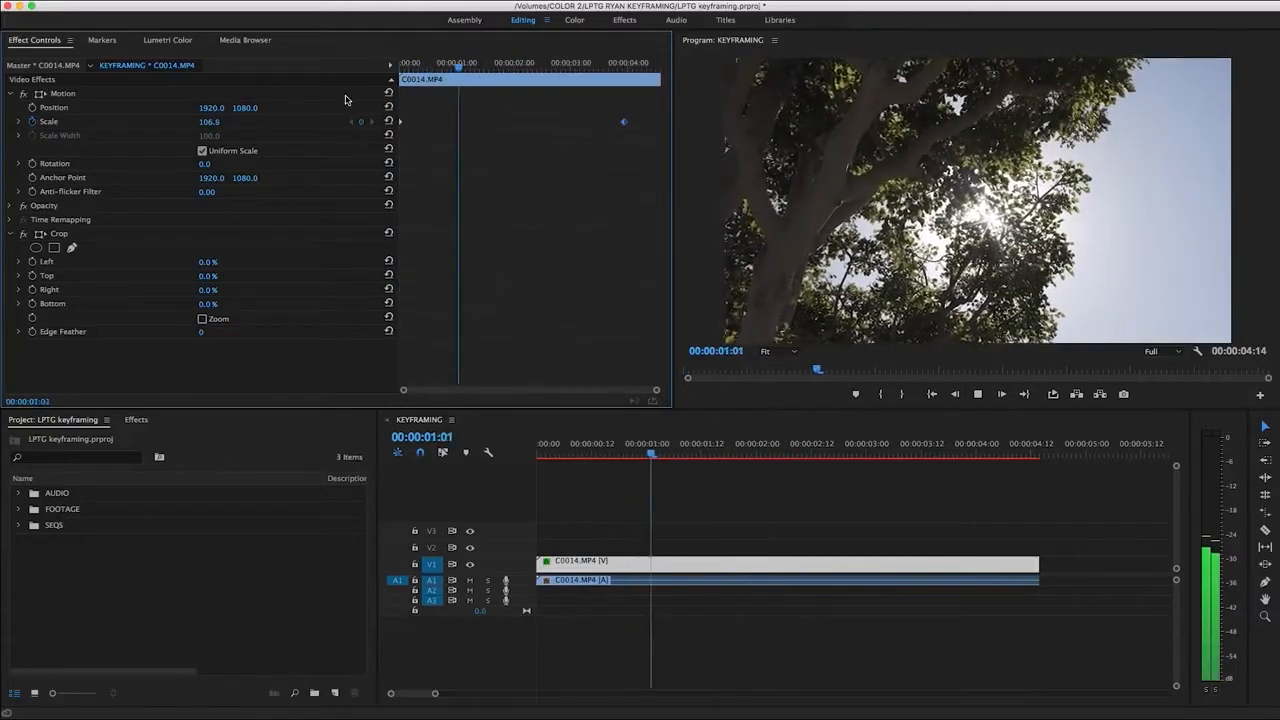
key("space")
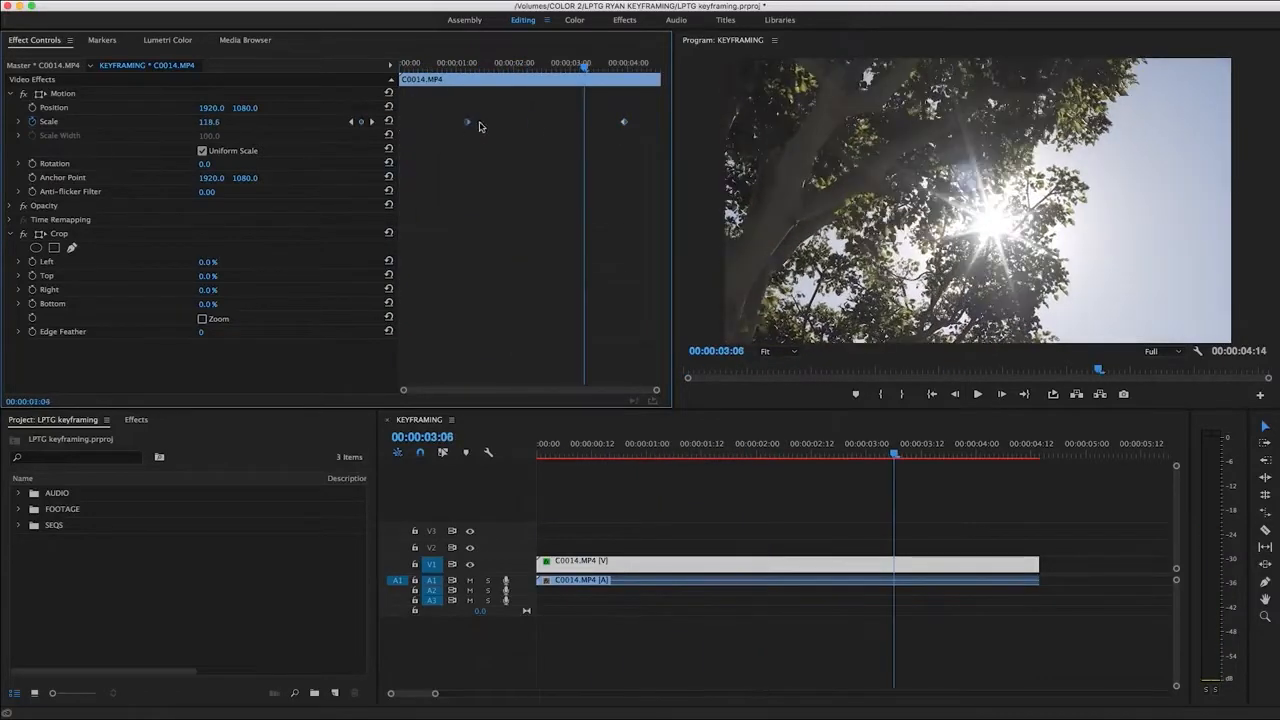
Reverse the zoom by placing the 125 Scale keyframe at the clip's start and the 100 keyframe at its end, and play it.
left_click_drag(479, 124, 552, 123)
left_click(624, 123)
key("Delete")
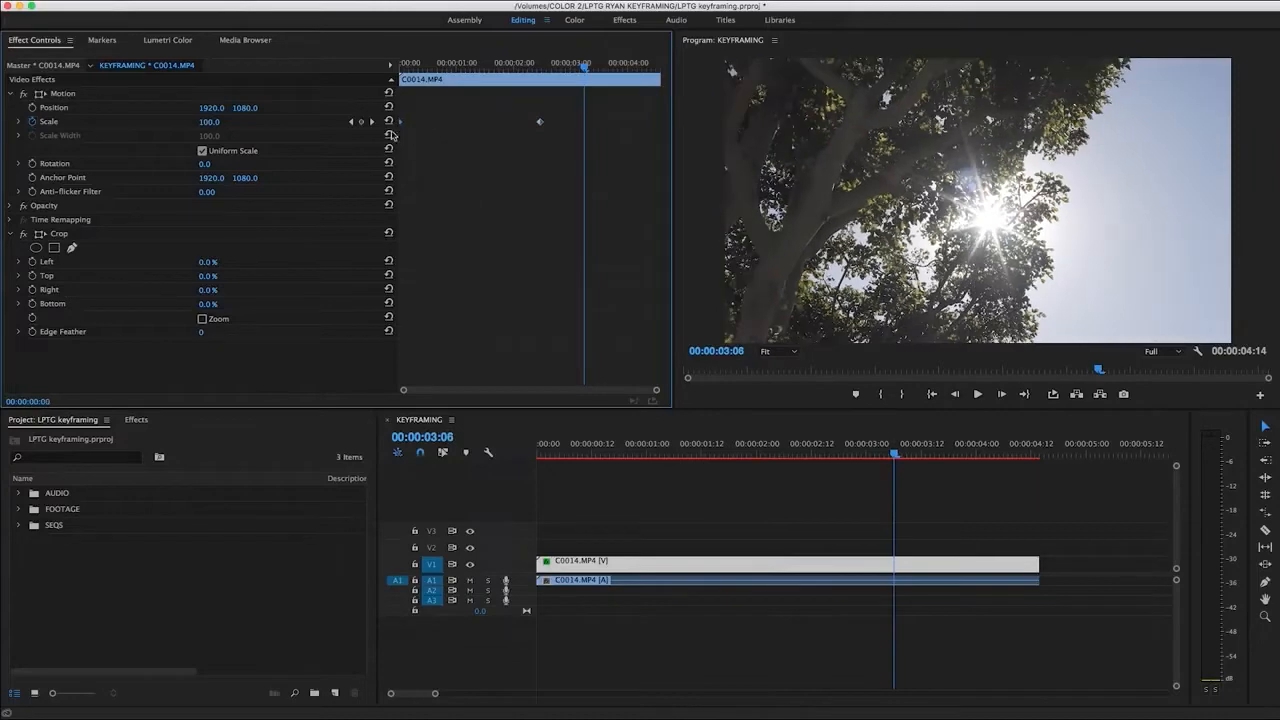
left_click_drag(539, 124, 658, 122)
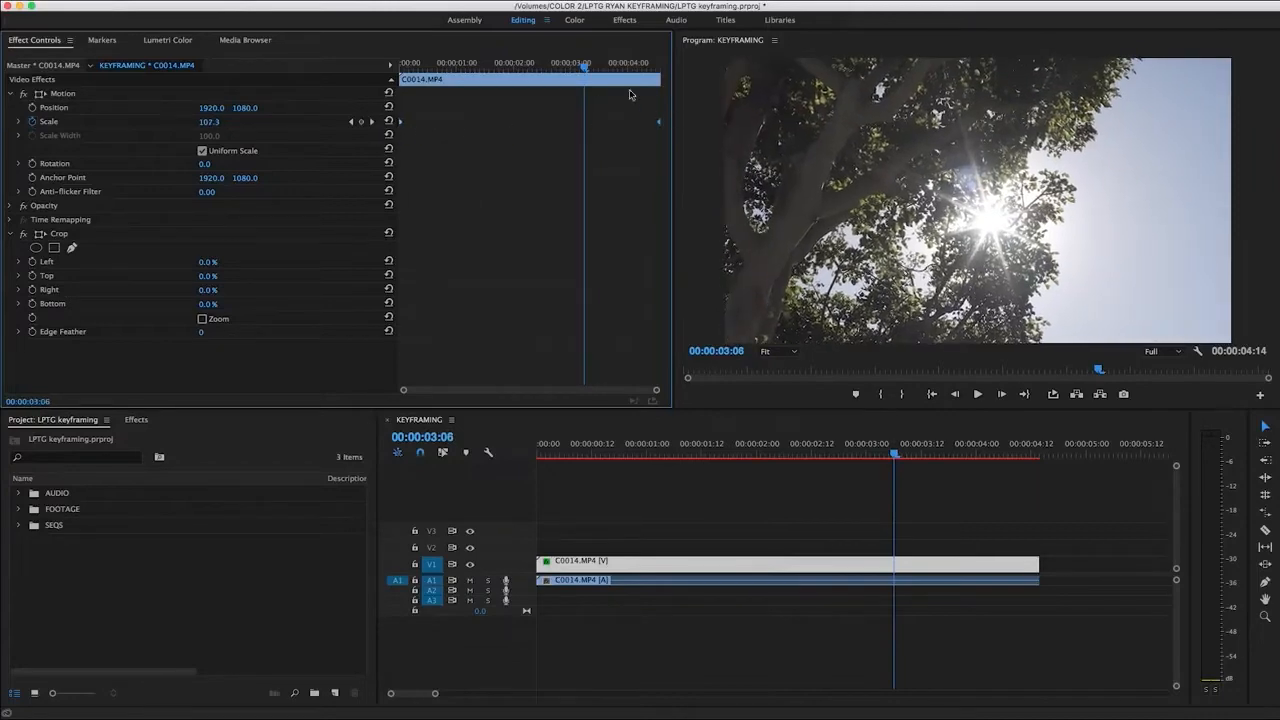
key("Home")
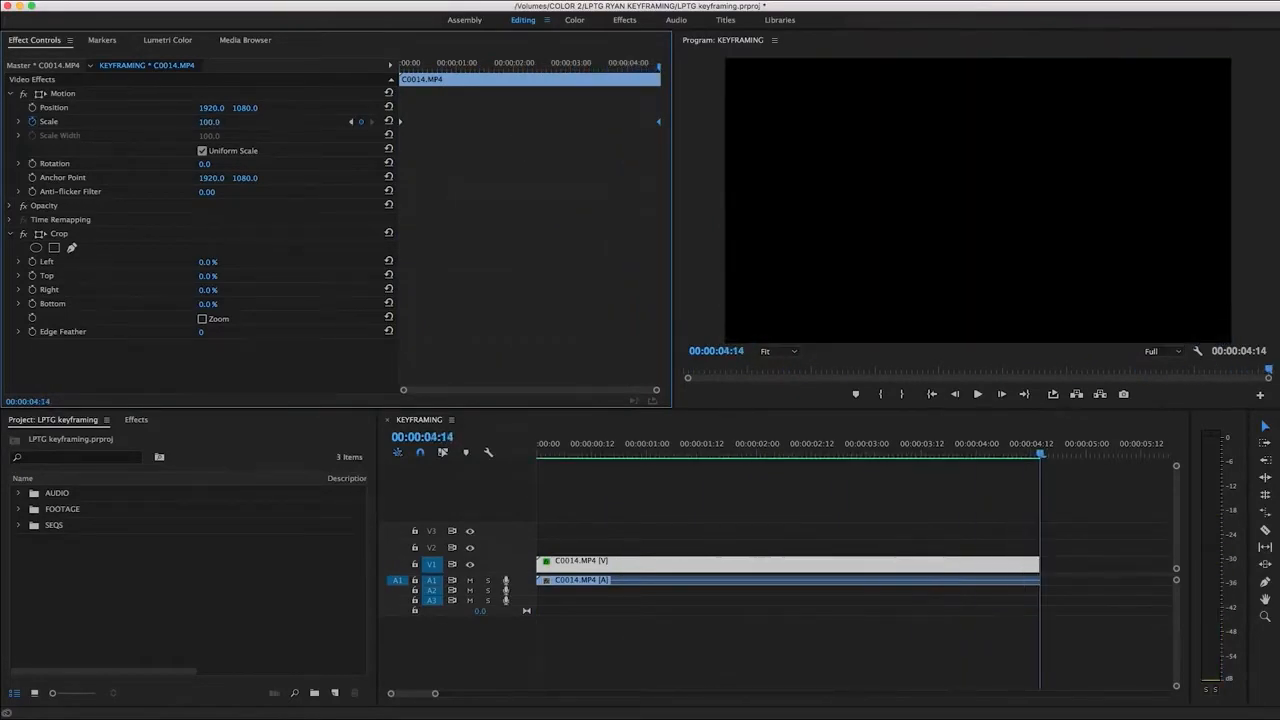
Move the 100 Scale keyframe to about two seconds and place a copy of the starting 125 keyframe at the clip's end.
right_click(400, 125)
left_click(417, 171)
left_click_drag(658, 121, 512, 132)
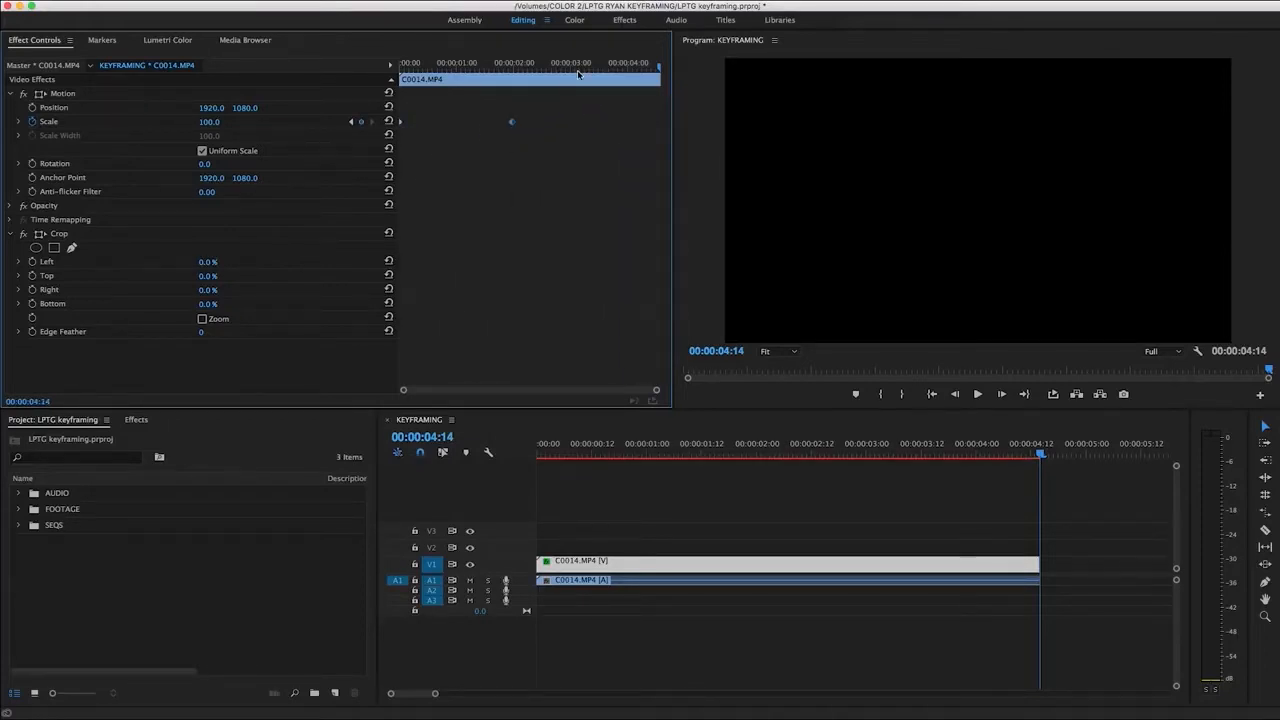
left_click_drag(577, 70, 622, 70)
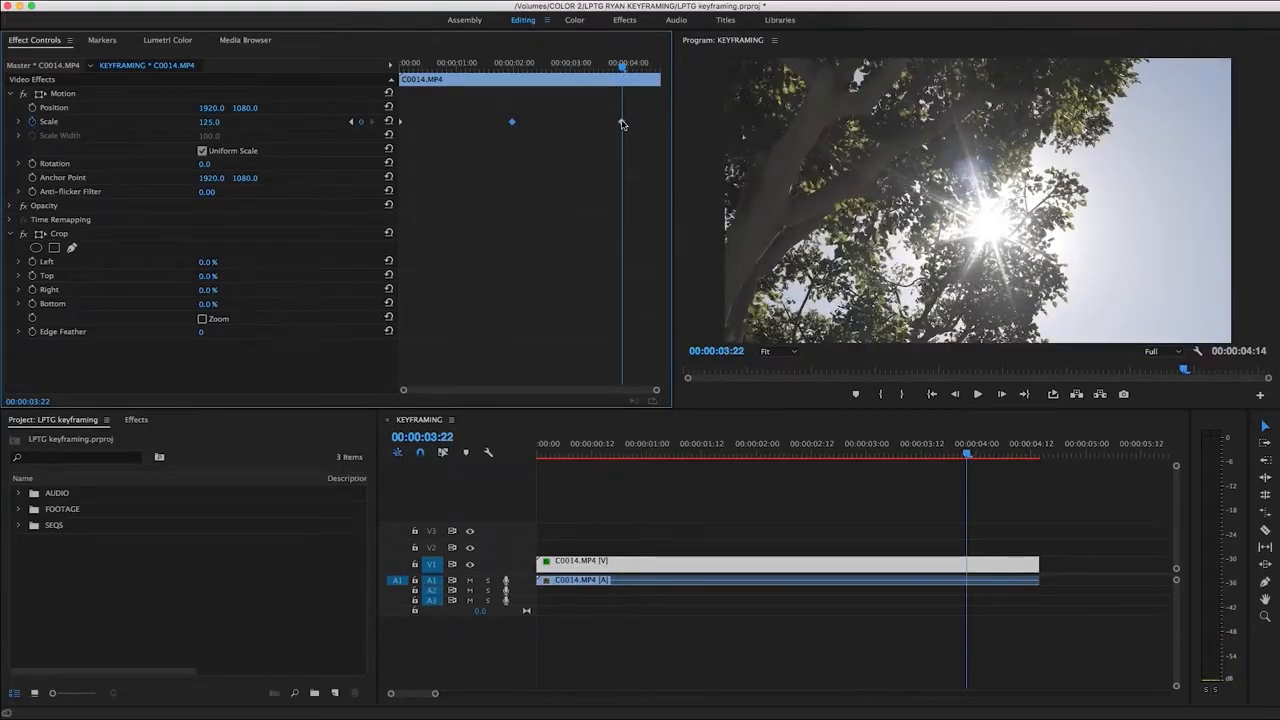
left_click_drag(622, 124, 658, 122)
Shift the middle Scale keyframe to about 00:00:02:08 and play the clip from the start.
left_click_drag(513, 122, 534, 123)
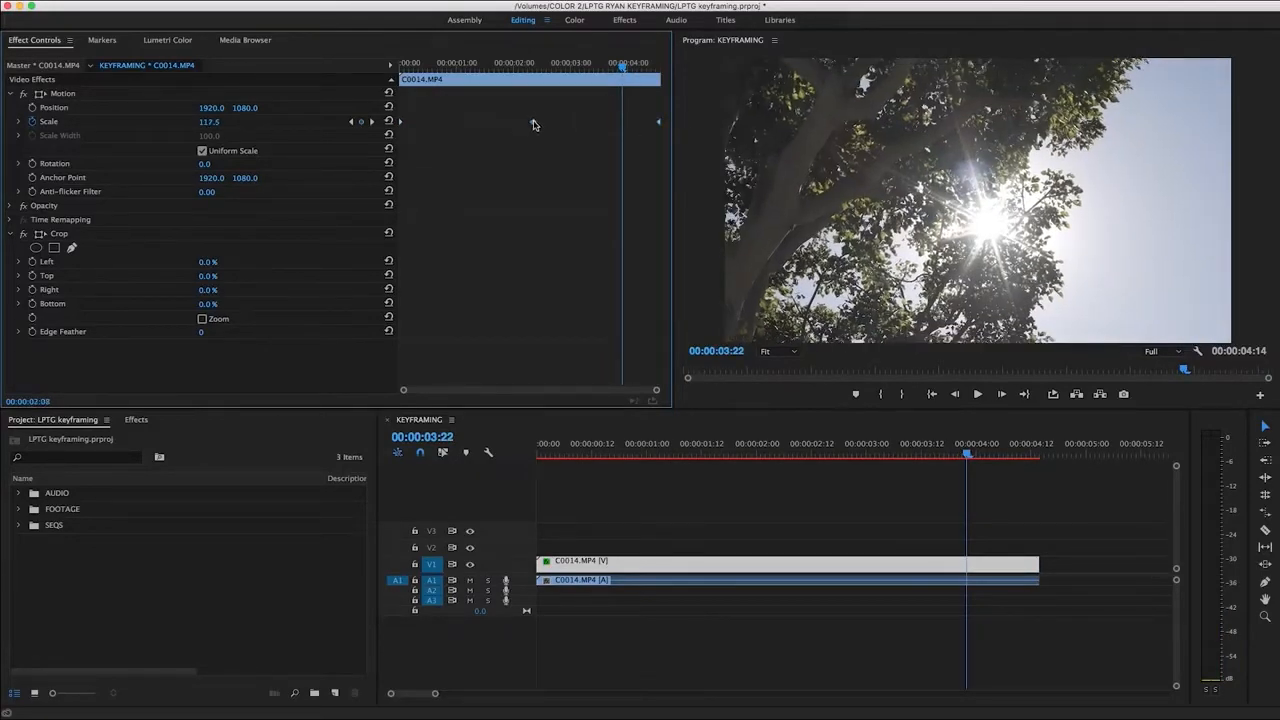
left_click_drag(622, 67, 335, 105)
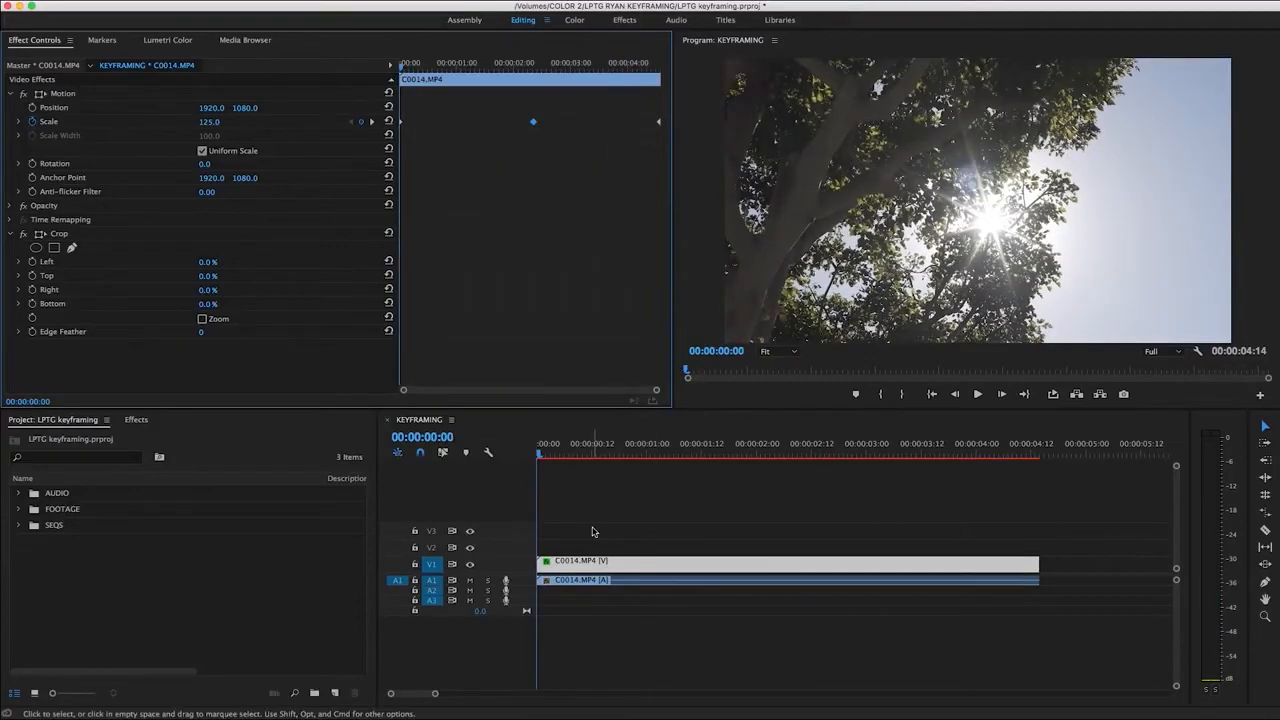
key("space")
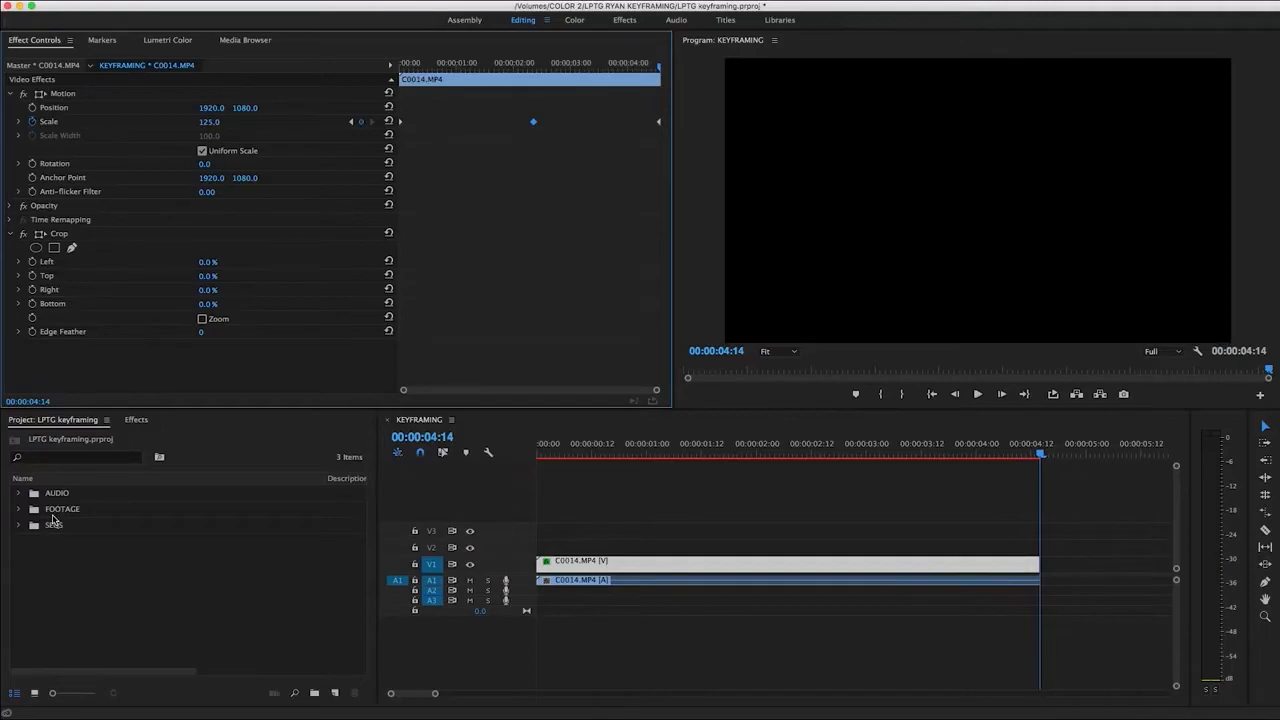
Search the effects for "crop" and apply the Crop effect to C0014.MP4.
left_click(137, 420)
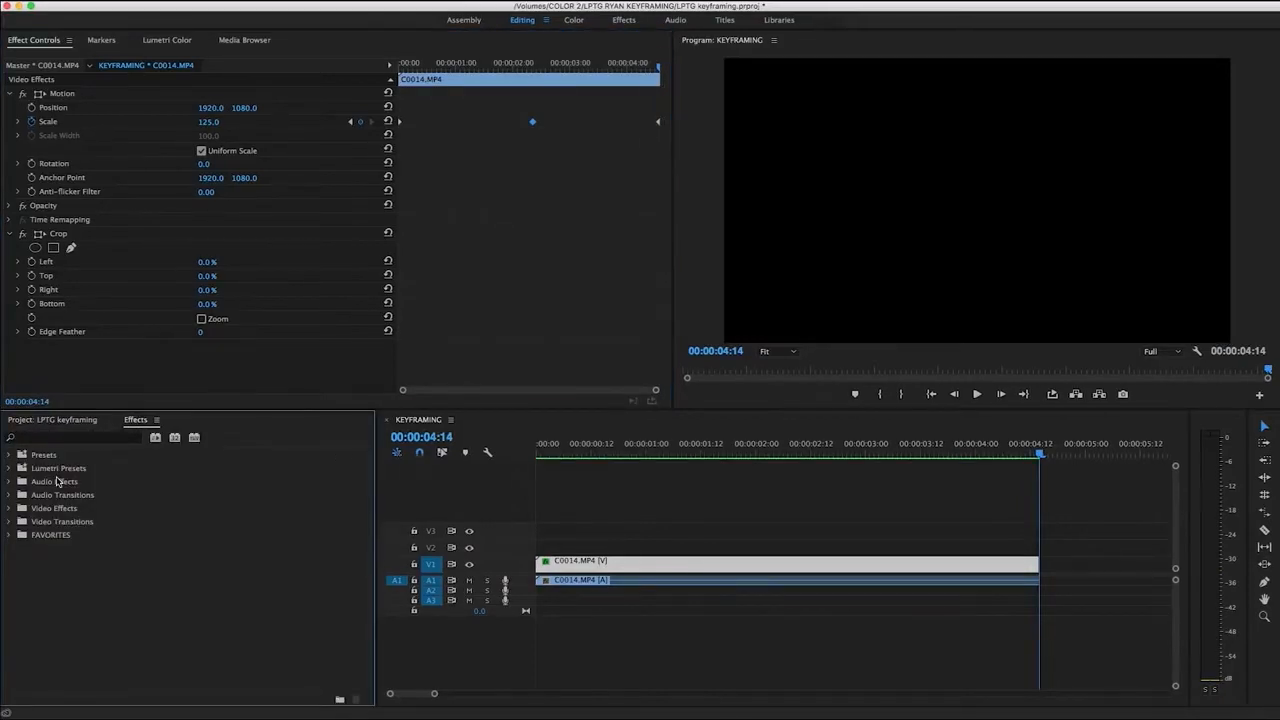
left_click(71, 441)
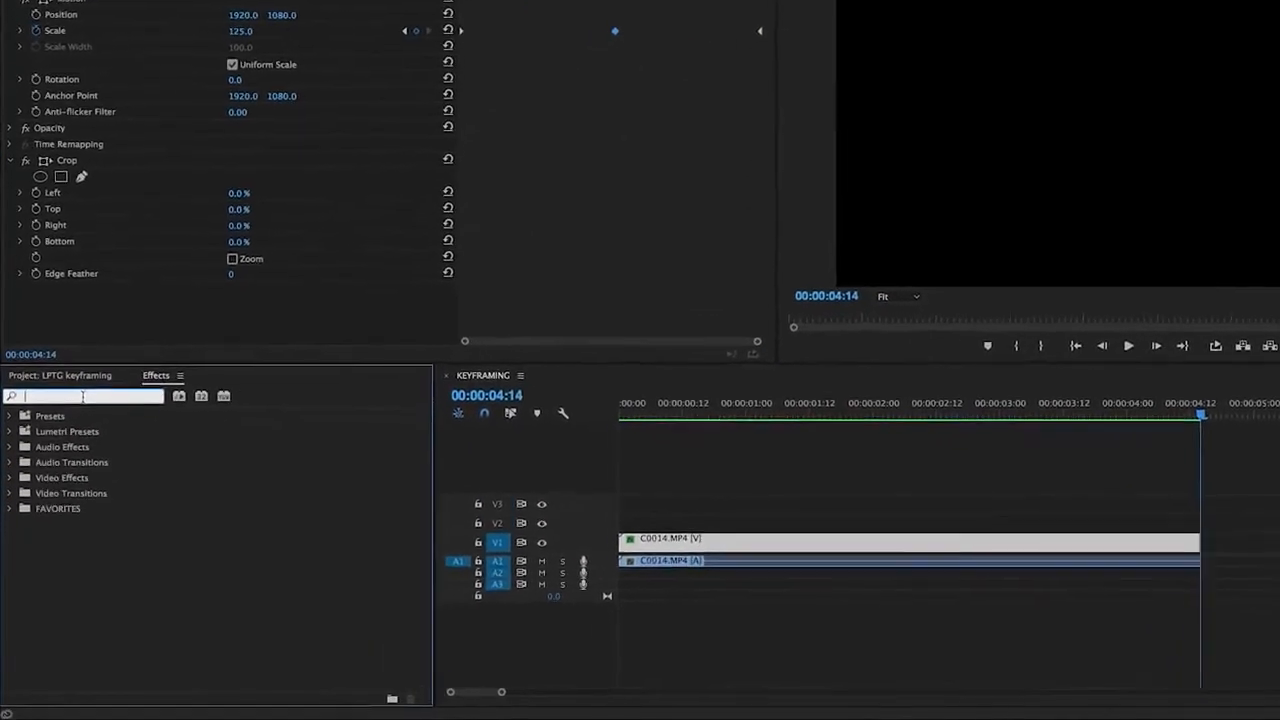
type("crop")
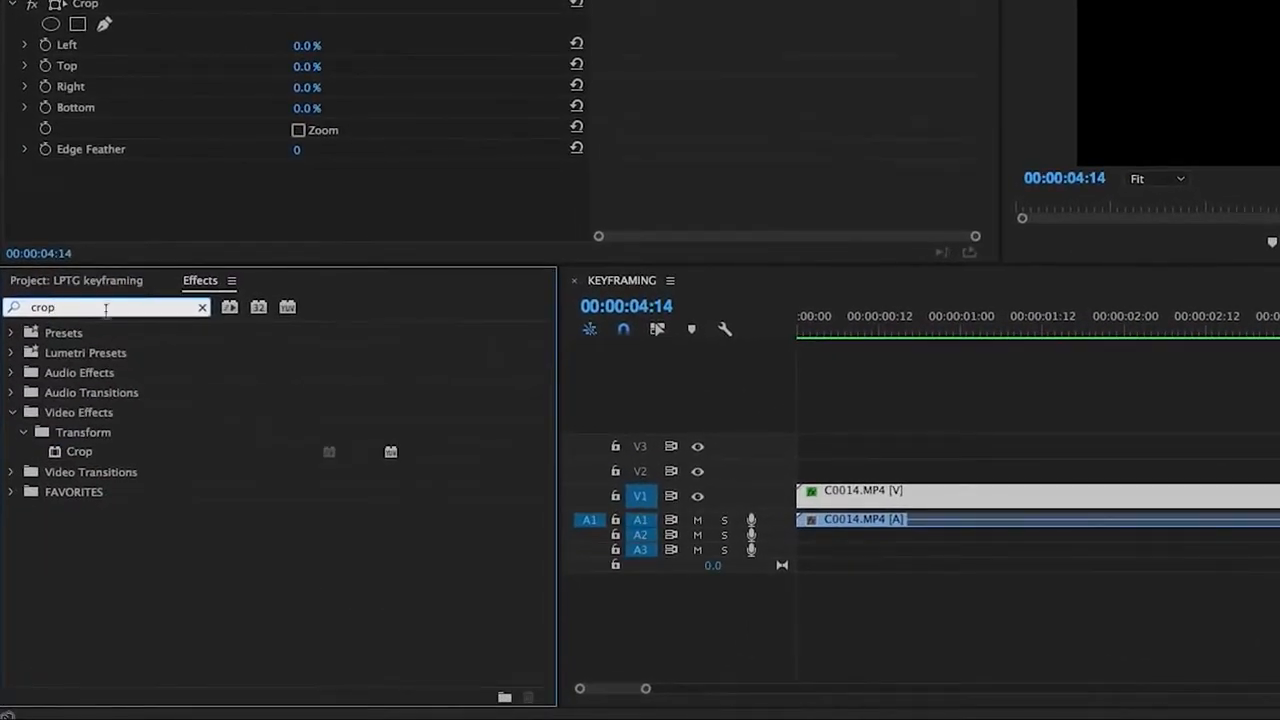
double_click(60, 452)
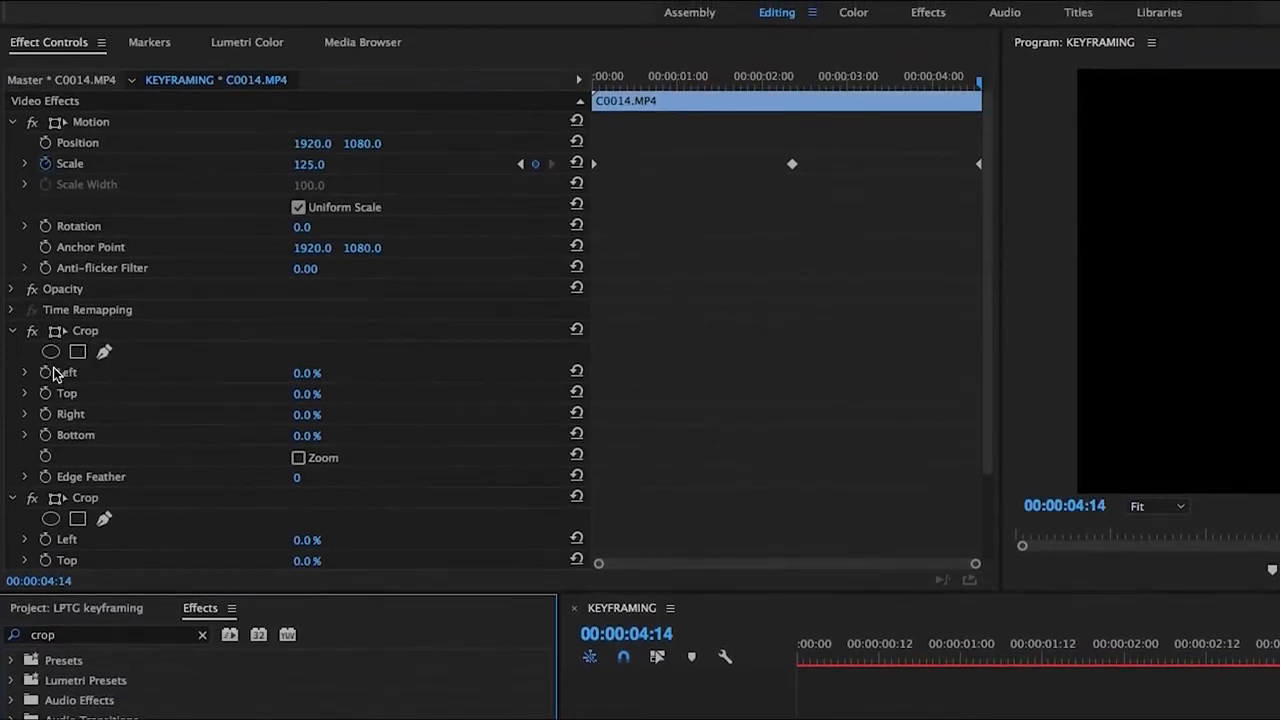
Keyframe the first Crop effect's Left value from 0% at the clip's start to 100% at its end, and play it.
left_click(45, 374)
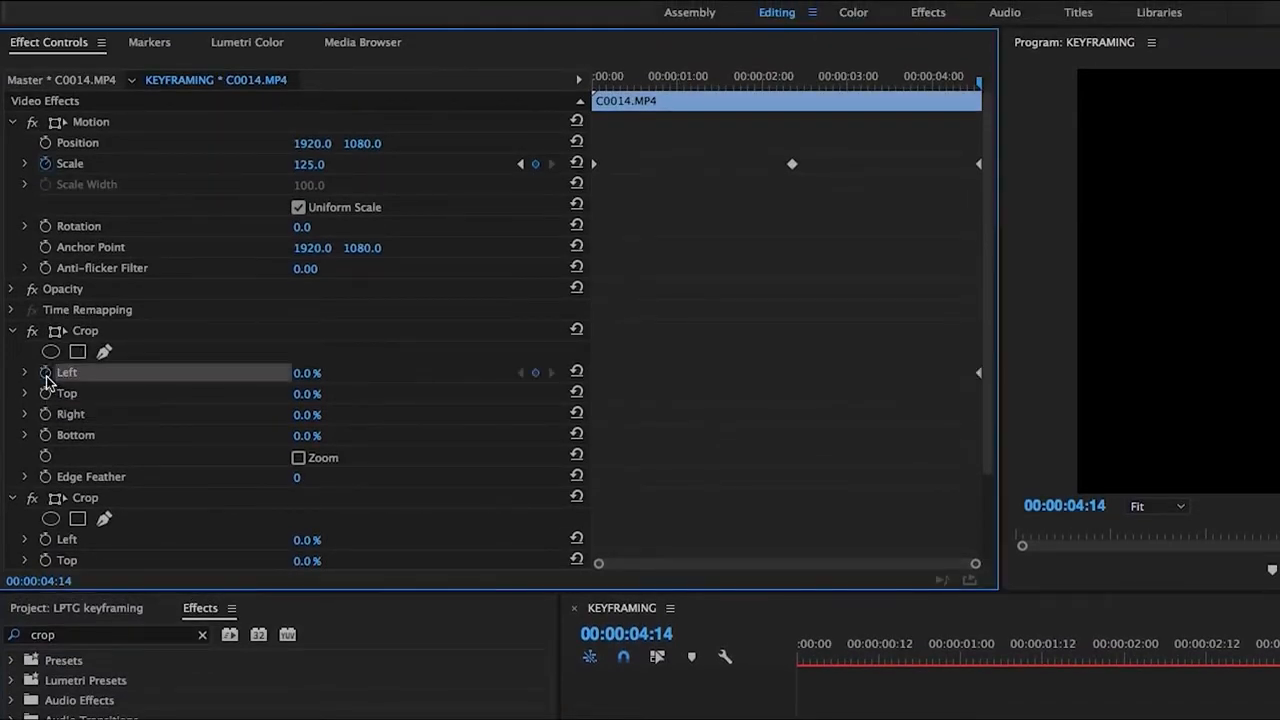
left_click_drag(981, 374, 523, 380)
left_click_drag(309, 380, 420, 380)
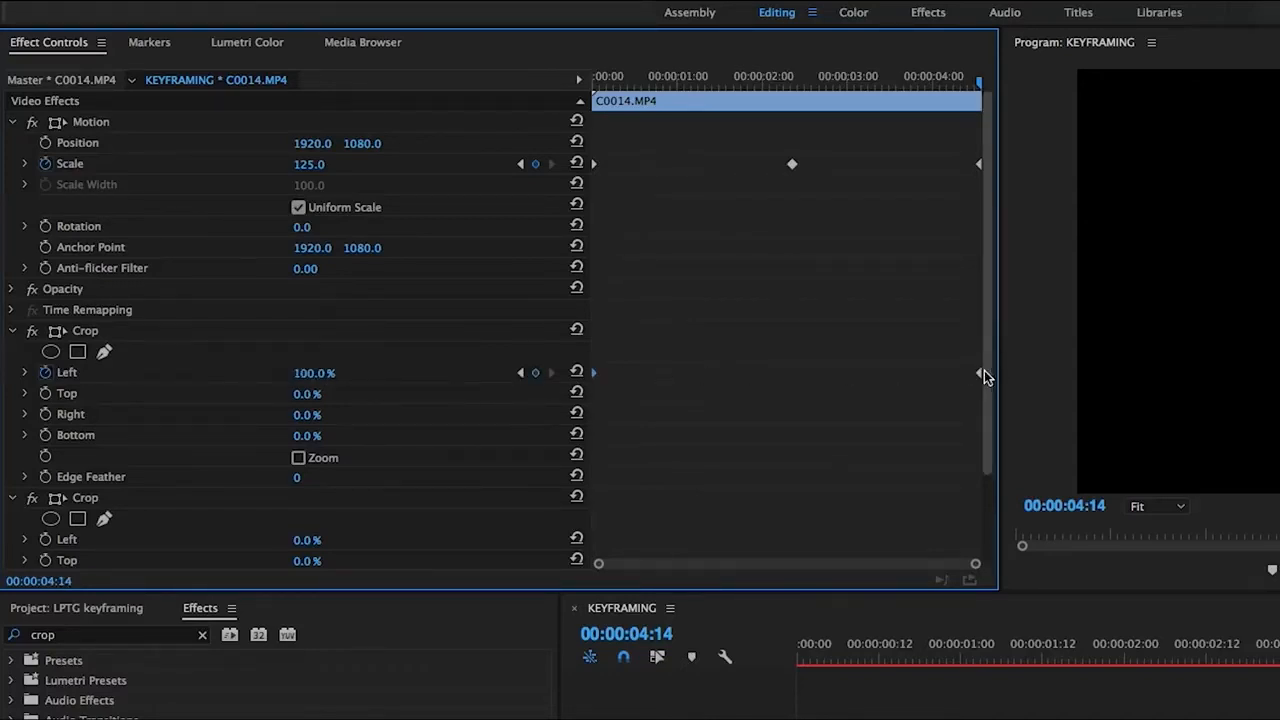
left_click_drag(980, 372, 1020, 380)
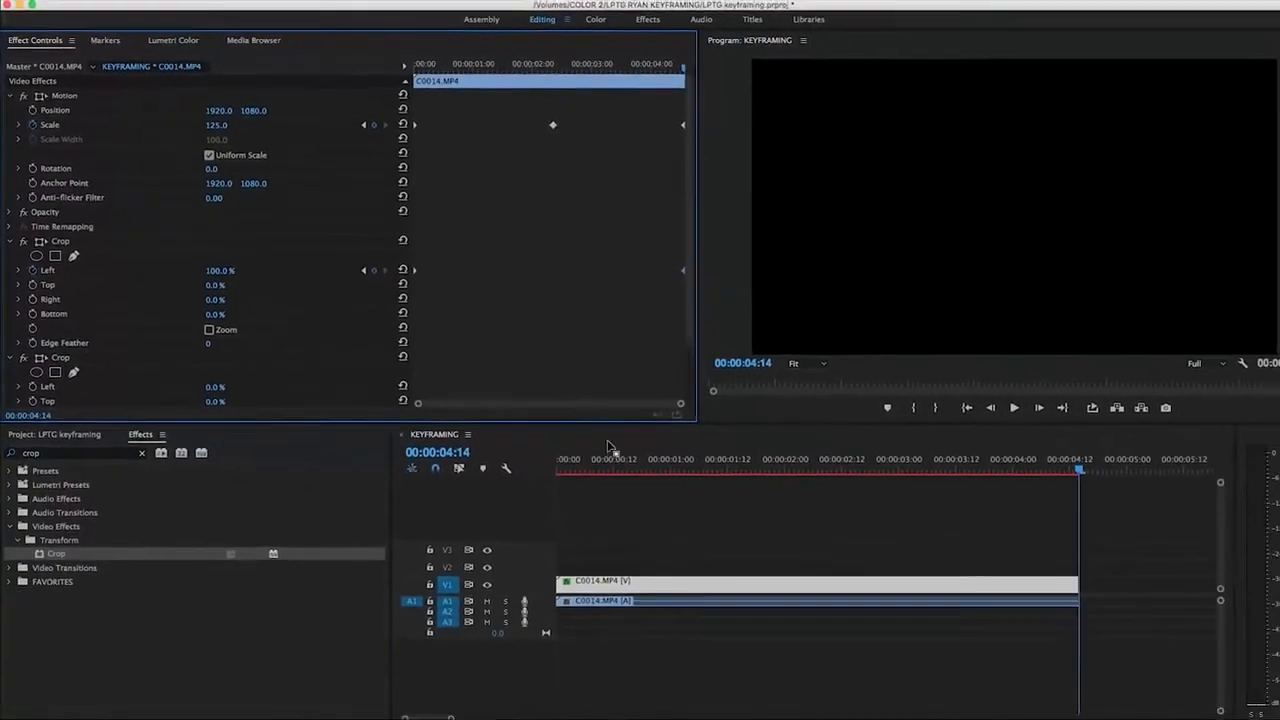
key("space")
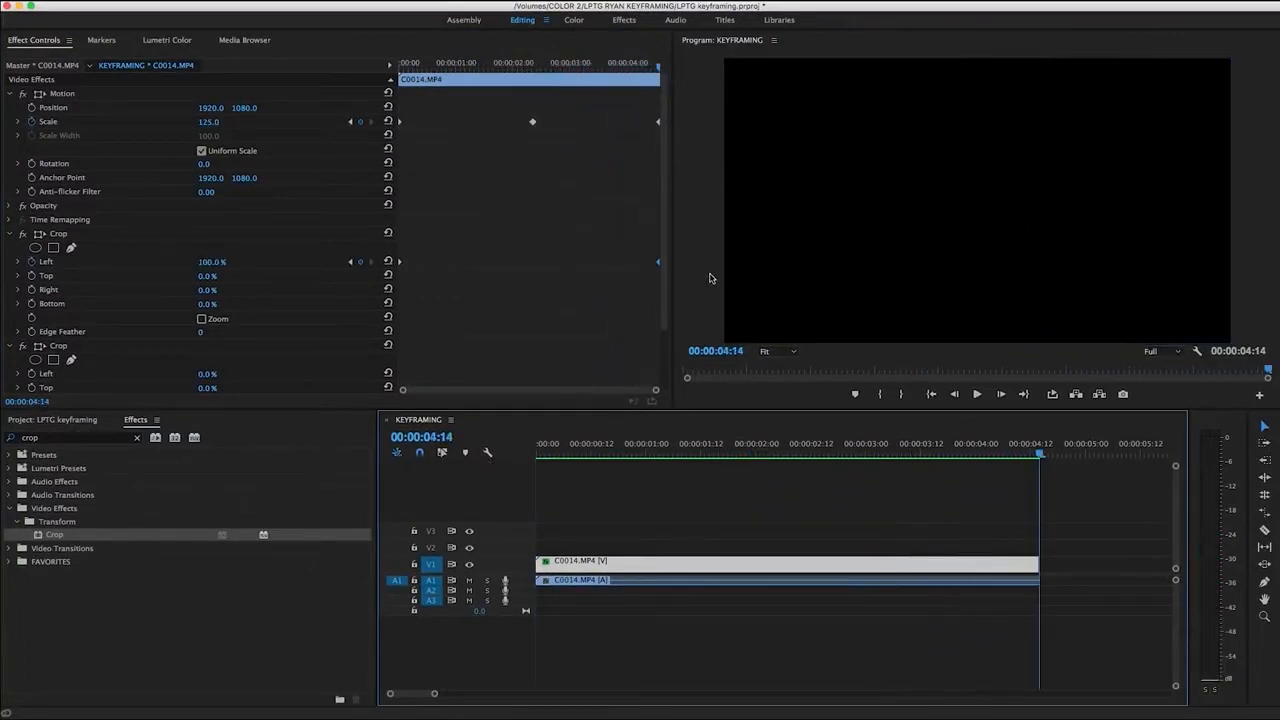
Move the 100% Left crop keyframe to about half a second and play the quicker wipe.
left_click_drag(659, 266, 455, 272)
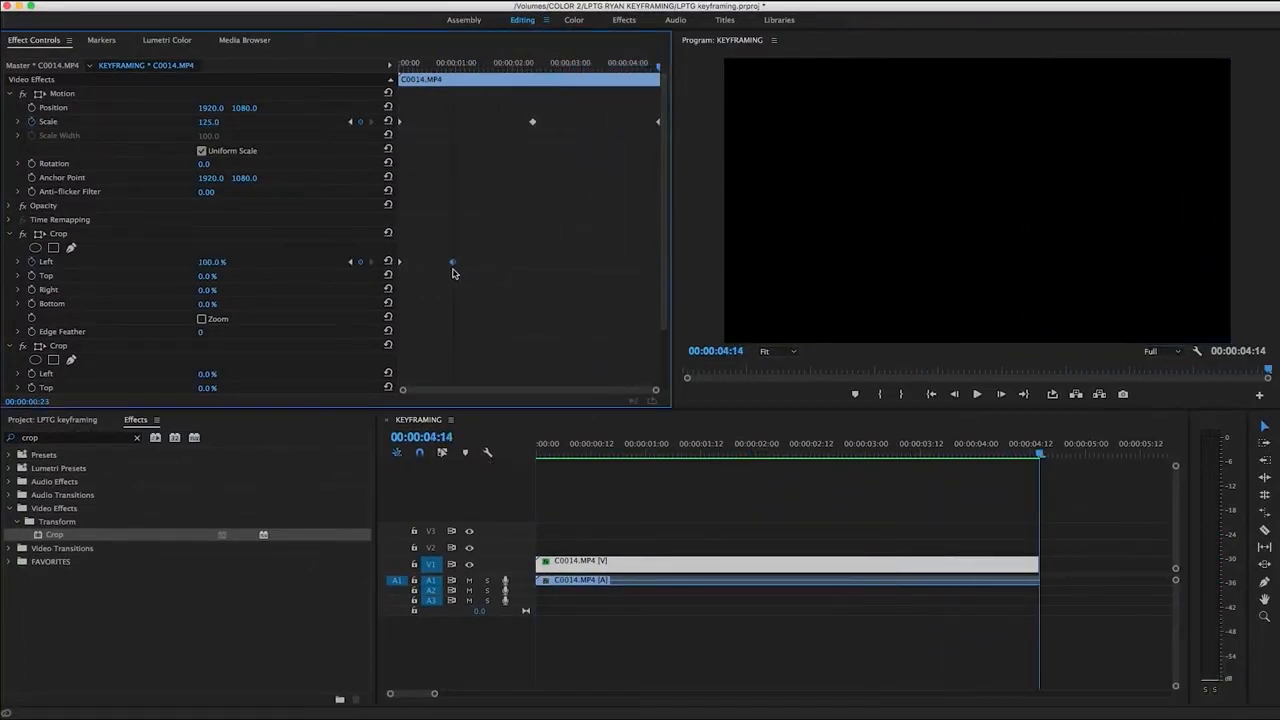
left_click_drag(454, 273, 427, 272)
key("space")
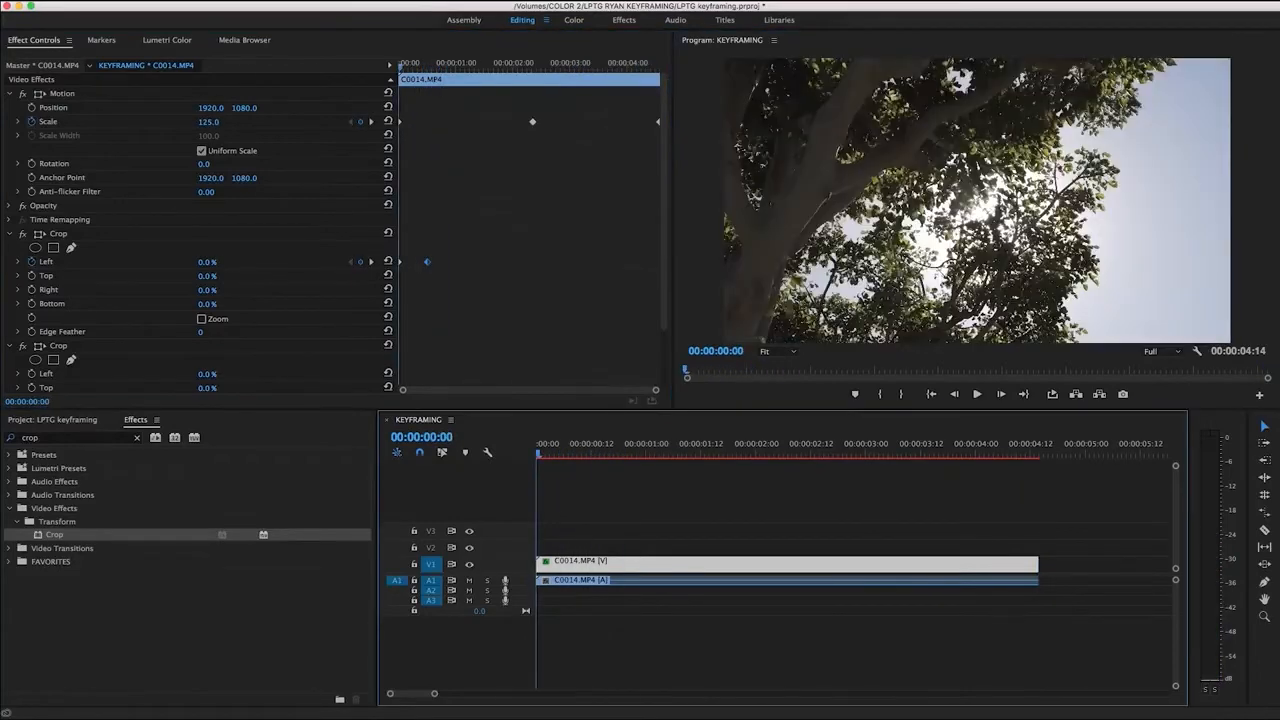
key("space")
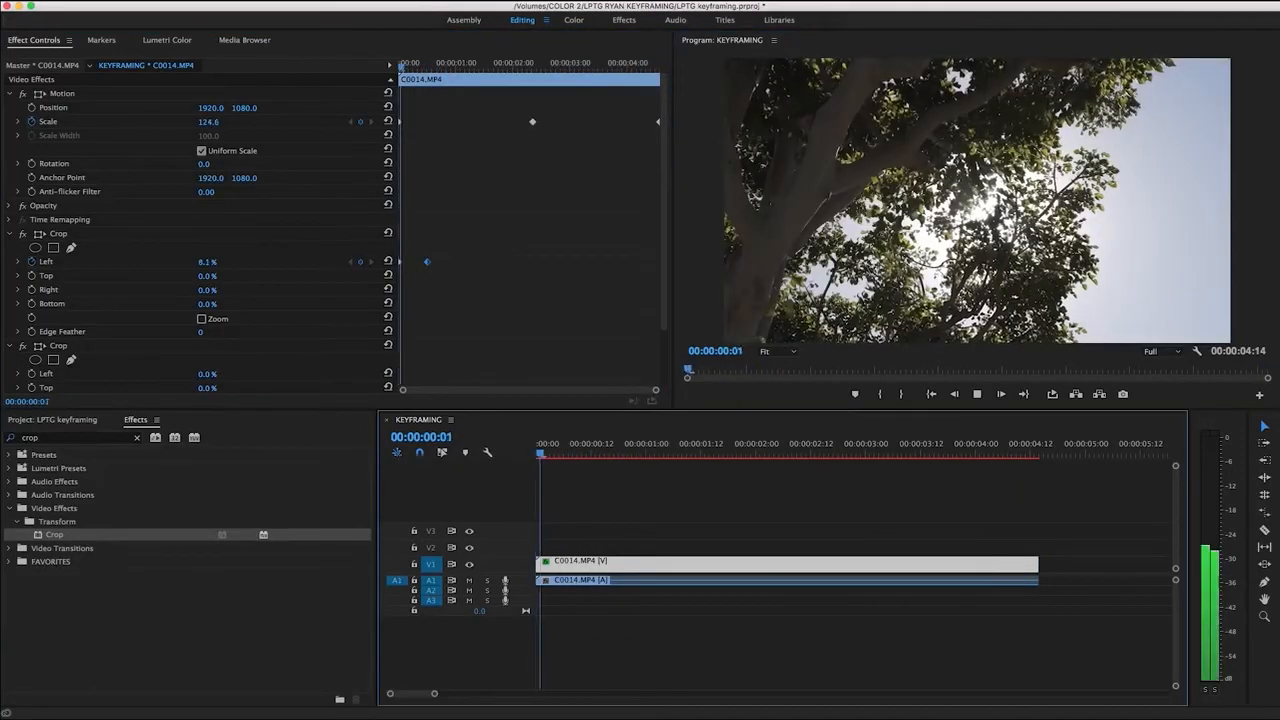
Move C0014.MP4 up to tracks V2 and A2, and place C0012.MP4 from the FOOTAGE bin beneath it at the sequence start.
left_click_drag(686, 563, 676, 591)
left_click(60, 421)
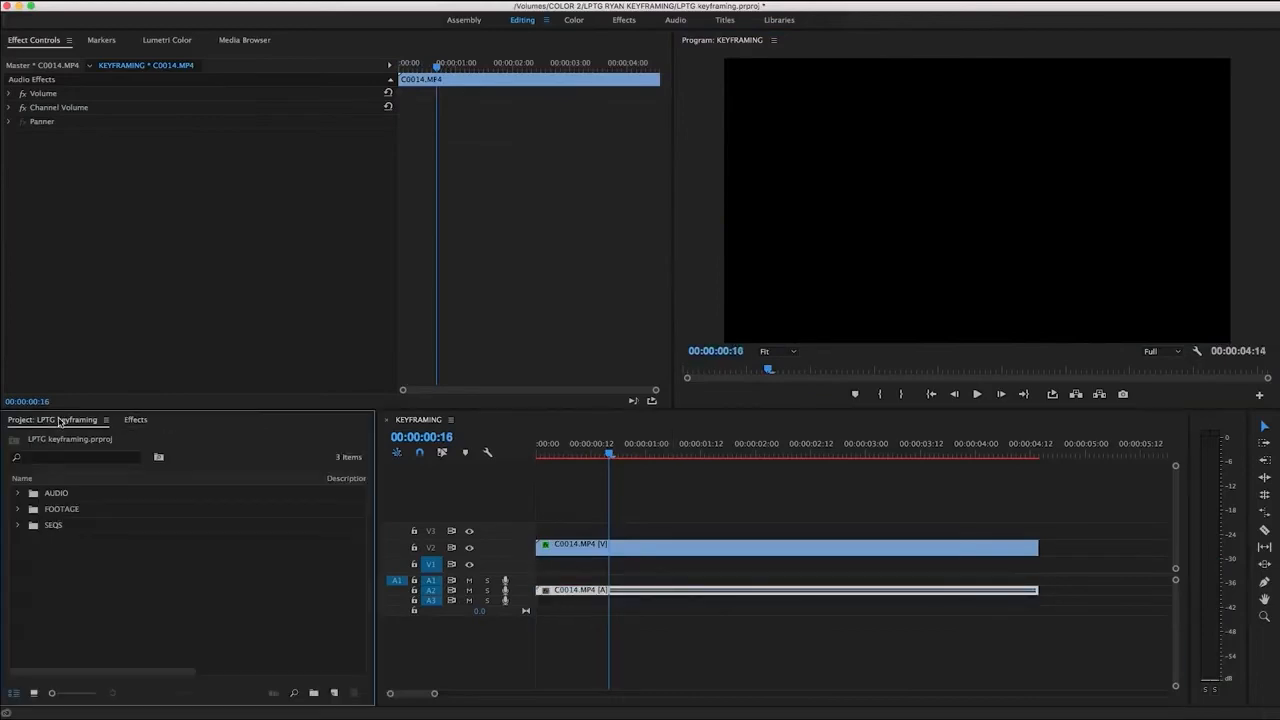
left_click(18, 511)
left_click_drag(70, 525, 553, 572)
Play the sequence from the start twice to review the crop wipe revealing C0012.MP4.
key("Home")
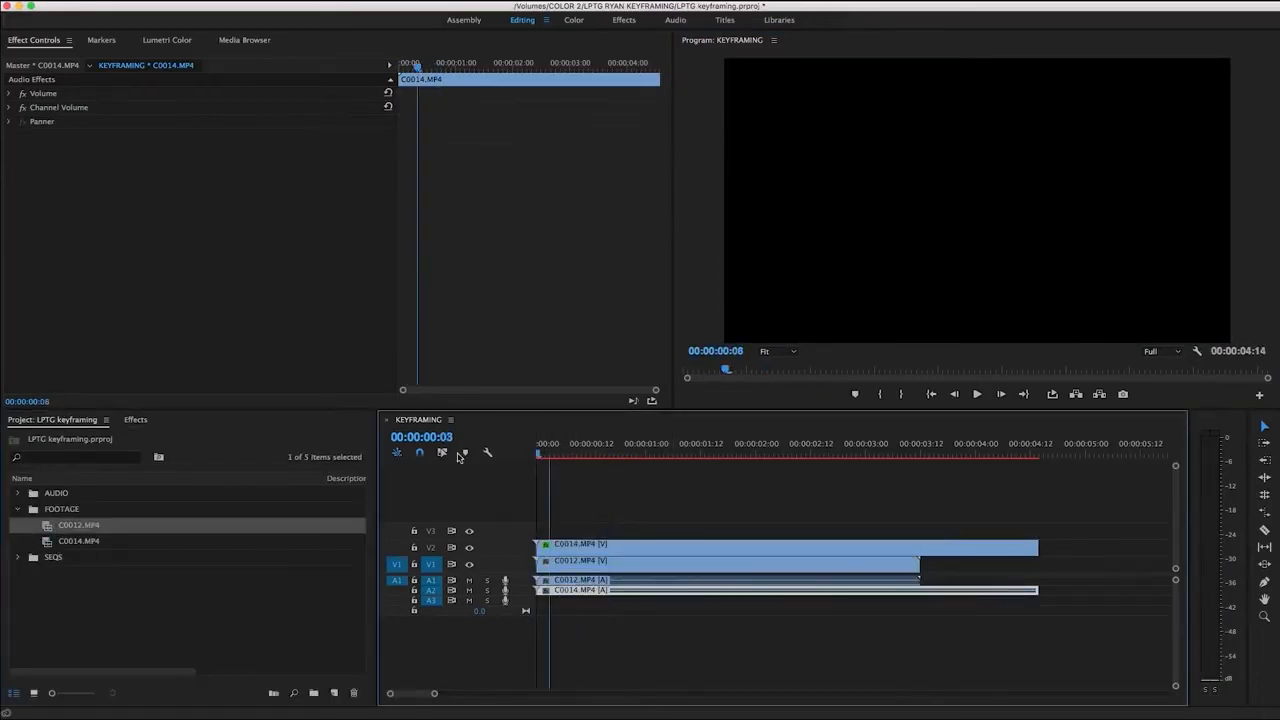
key("space")
key("space")
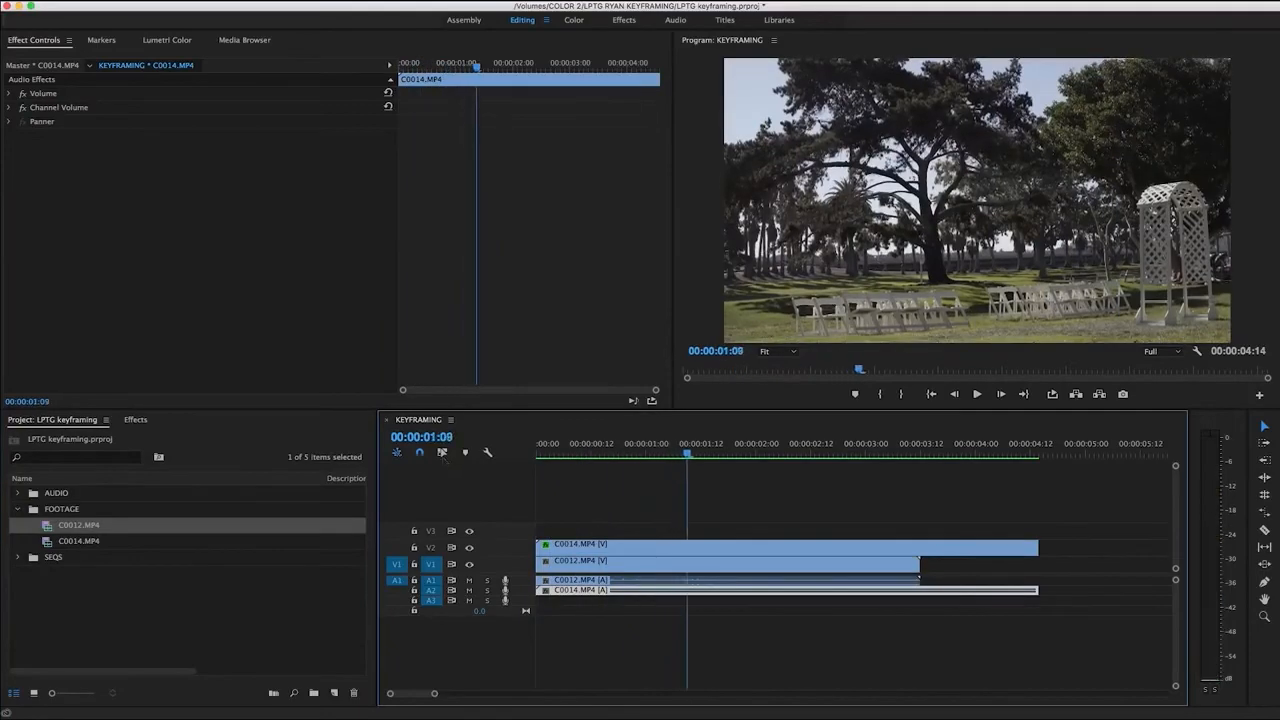
left_click_drag(689, 455, 362, 500)
key("space")
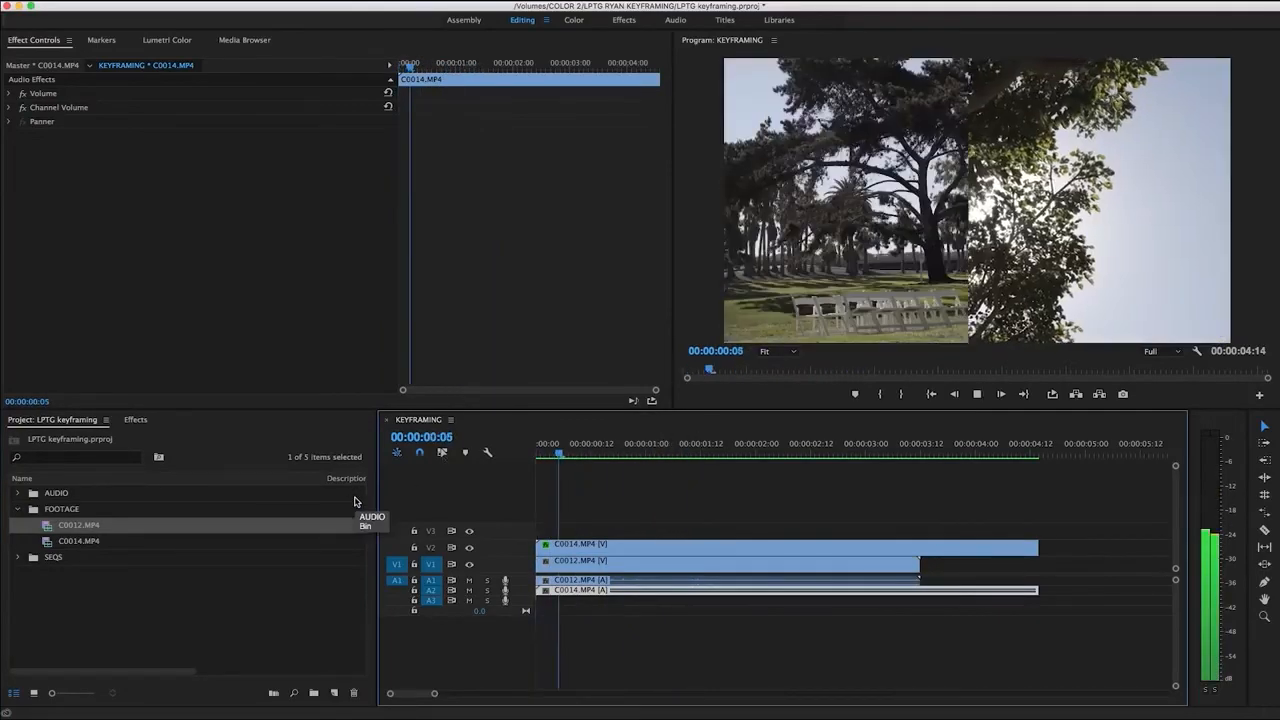